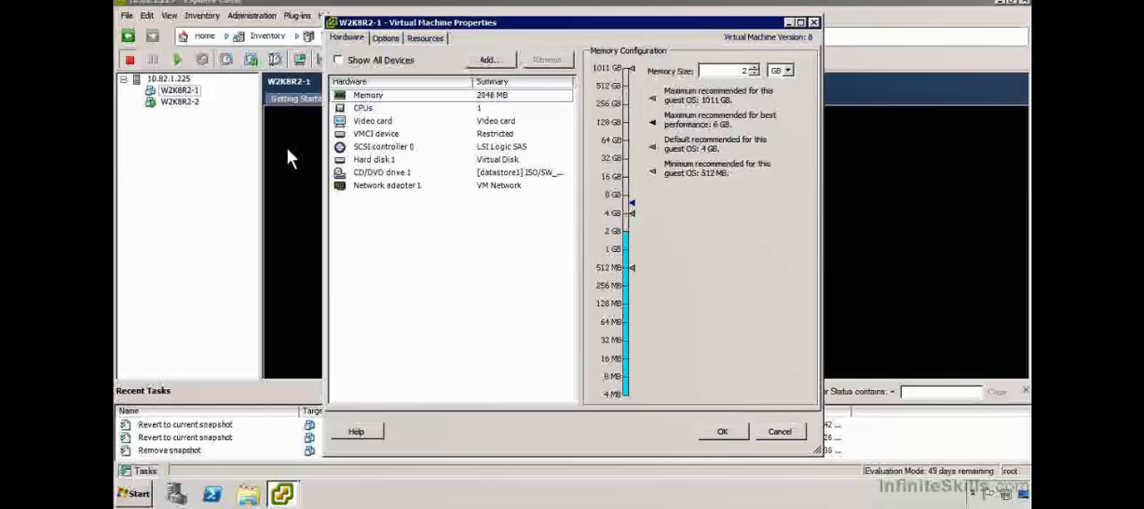
- Examine the virtual socket and cores-per-socket choices for W2K8R2-1's CPUs, and the virtual machine's general options
{"action": "left_click", "coordinate": [367, 109]}
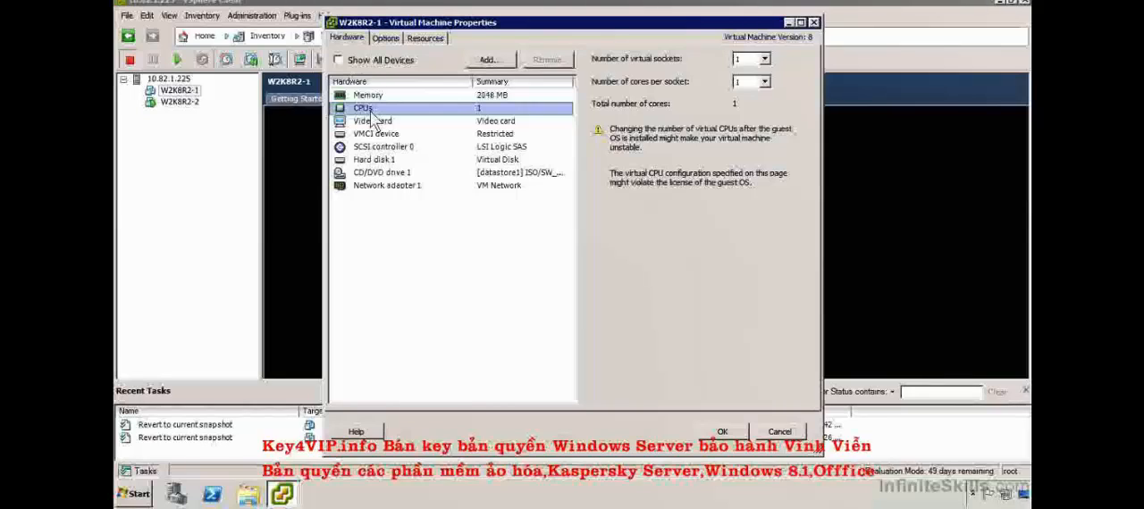
{"action": "left_click", "coordinate": [760, 59]}
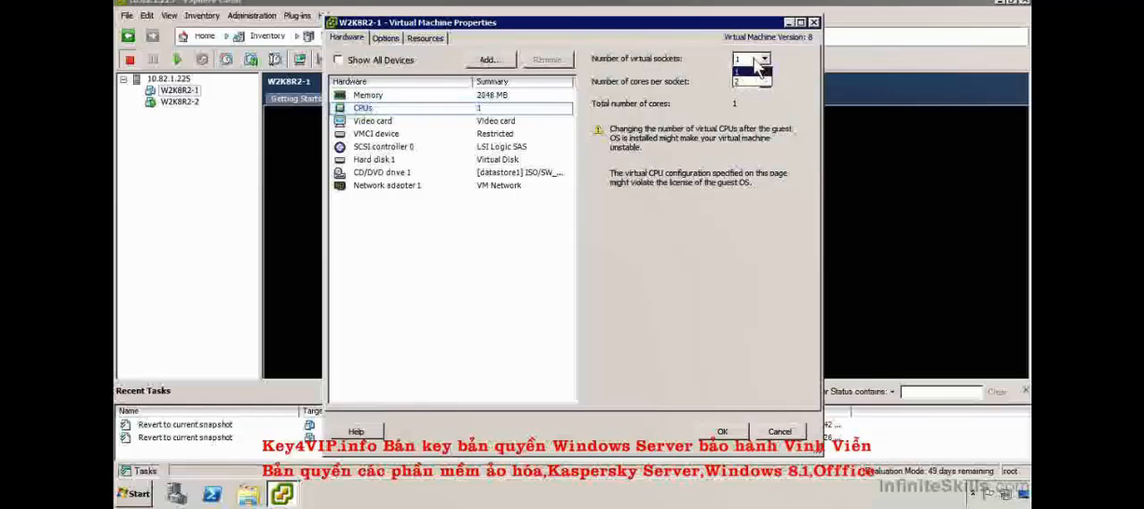
{"action": "left_click", "coordinate": [755, 71]}
{"action": "left_click", "coordinate": [764, 81]}
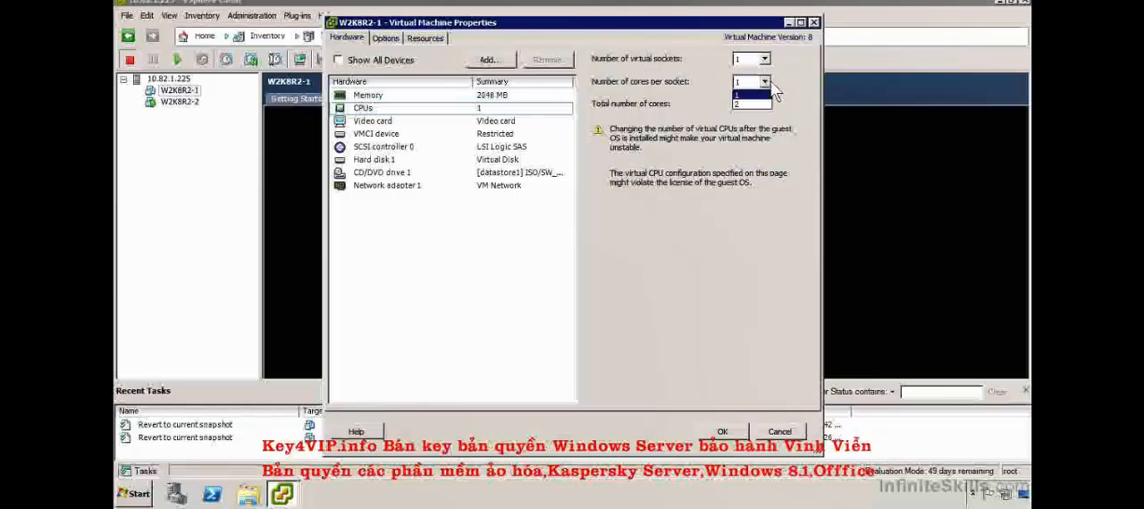
{"action": "left_click", "coordinate": [771, 86]}
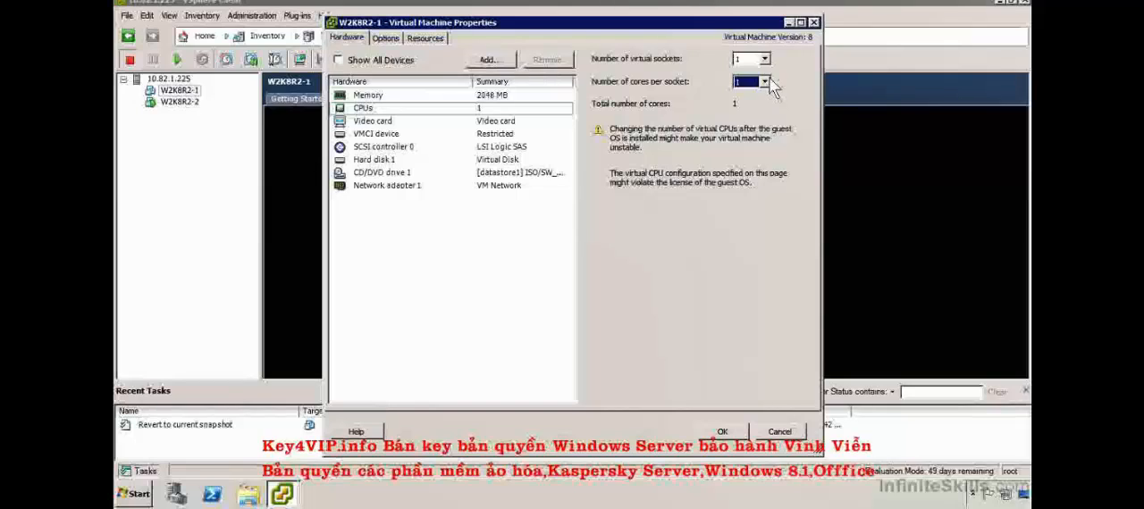
{"action": "left_click", "coordinate": [386, 38]}
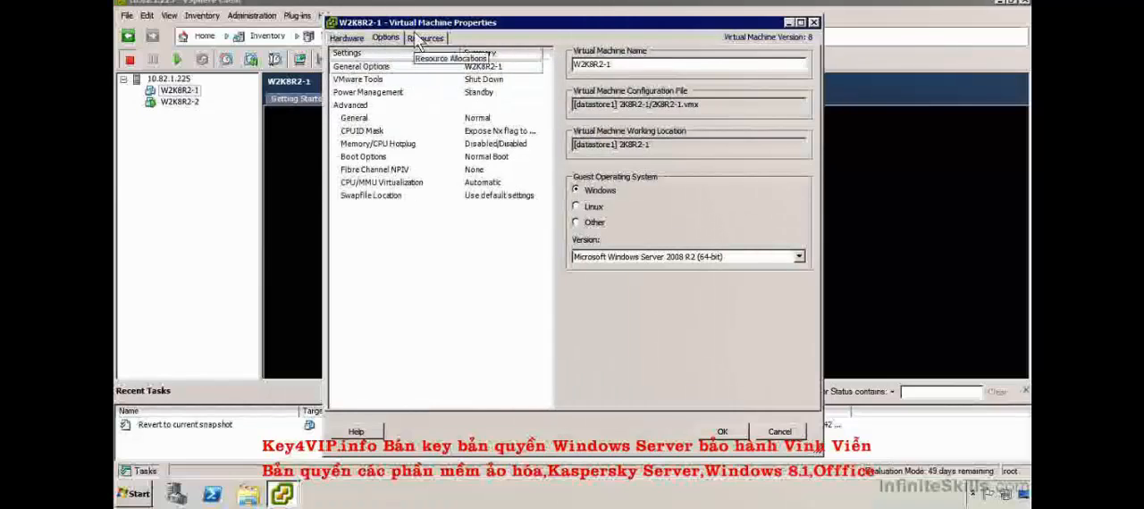
- Reserve 1000 MHz of CPU for the virtual machine and replace its unlimited CPU allocation with a 2000 MHz limit
{"action": "left_click", "coordinate": [416, 39]}
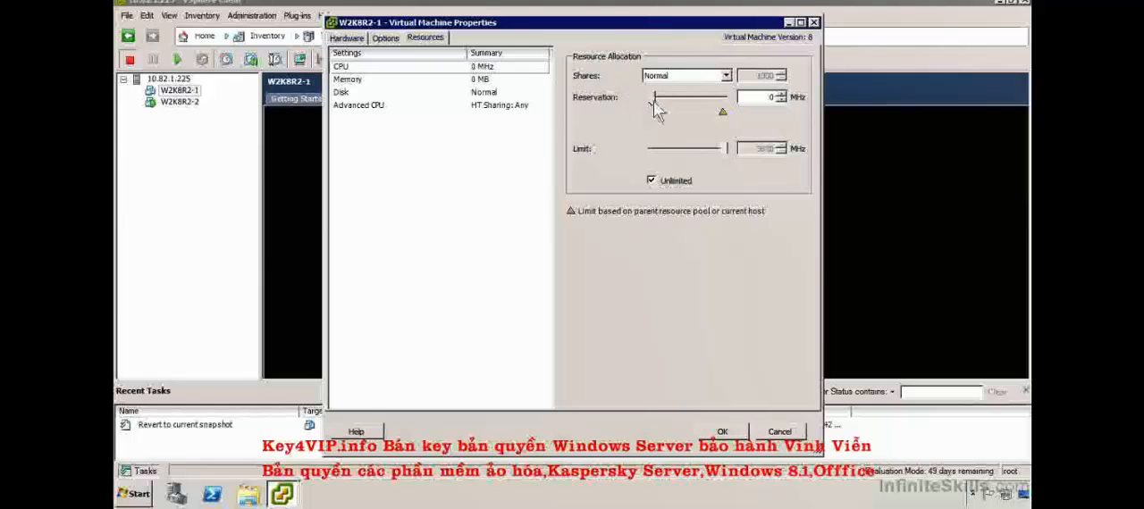
{"action": "left_click_drag", "start_coordinate": [651, 98], "coordinate": [671, 107]}
{"action": "double_click", "coordinate": [765, 98]}
{"action": "type", "text": "1000"}
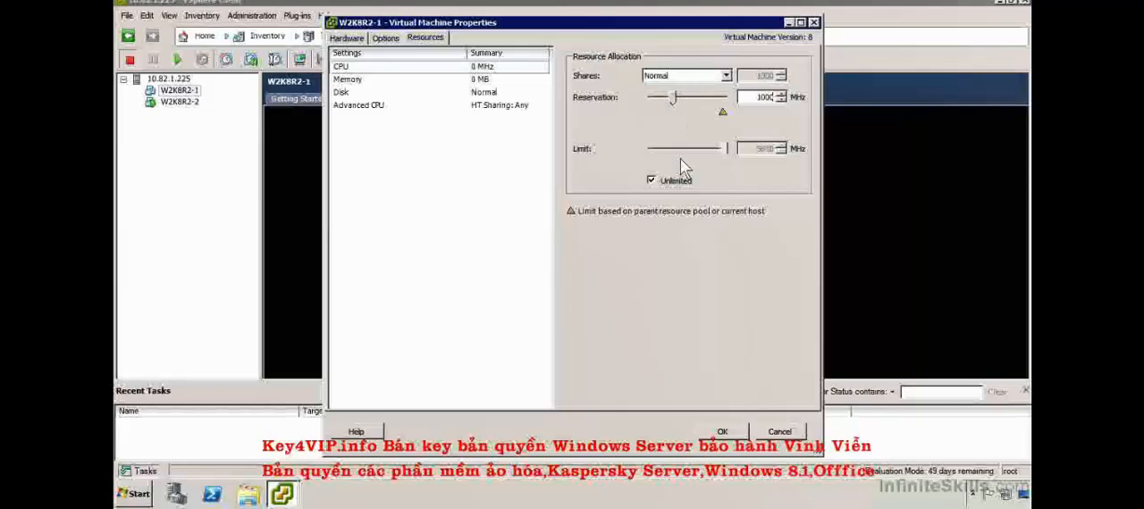
{"action": "left_click", "coordinate": [653, 181]}
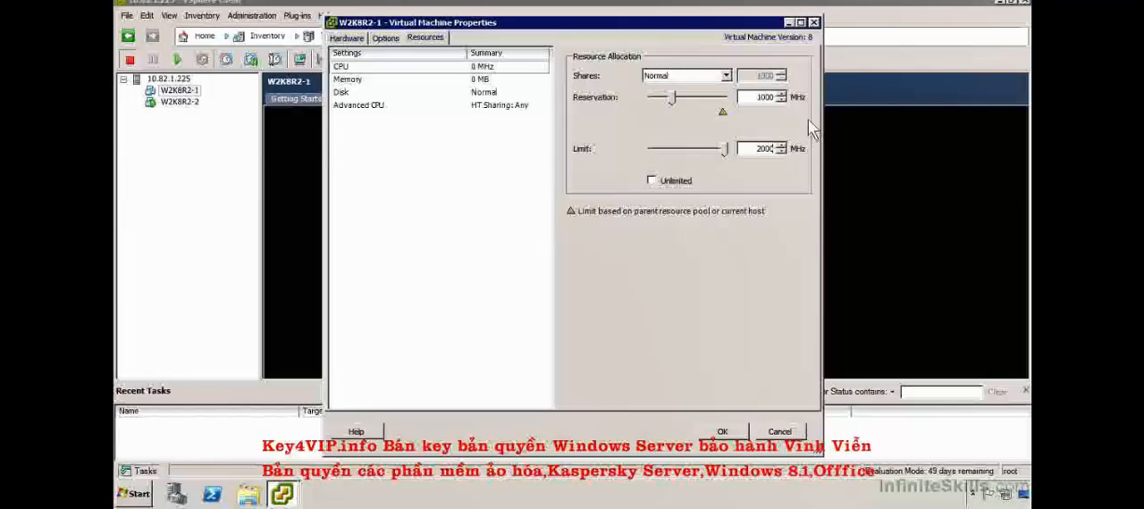
- Return the virtual machine's CPU reservation to 0 MHz and make its CPU limit unlimited again
{"action": "left_click_drag", "start_coordinate": [670, 99], "coordinate": [630, 103]}
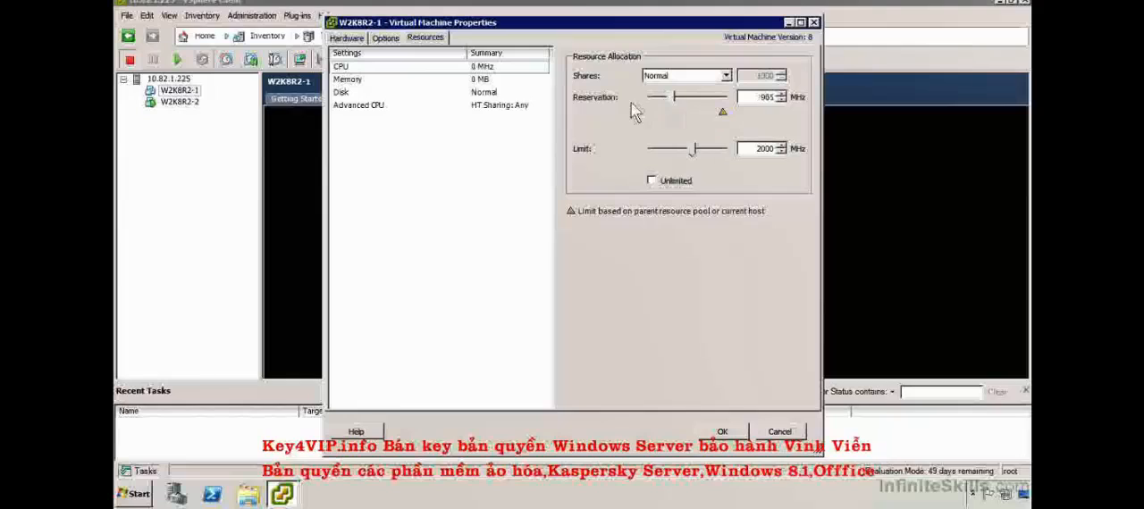
{"action": "left_click_drag", "start_coordinate": [696, 149], "coordinate": [701, 149]}
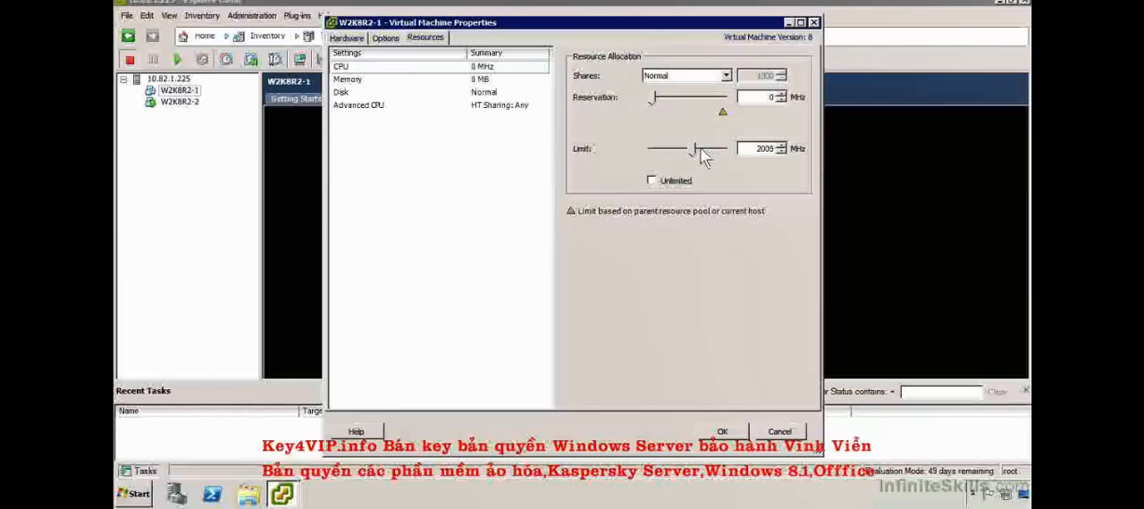
{"action": "left_click", "coordinate": [670, 182]}
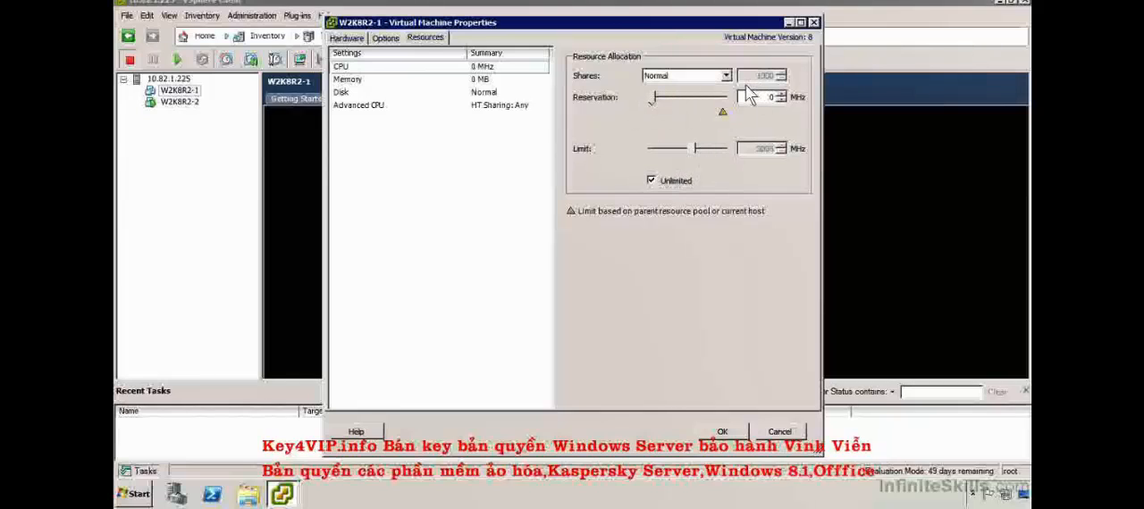
- Switch the virtual machine's CPU shares to Custom and back to Normal
{"action": "left_click", "coordinate": [731, 76]}
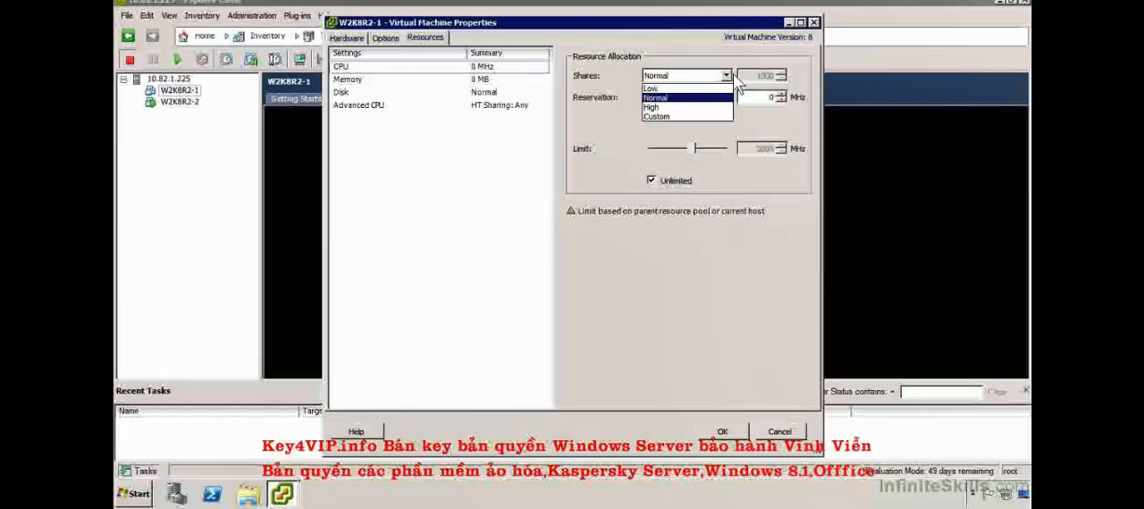
{"action": "left_click", "coordinate": [699, 117]}
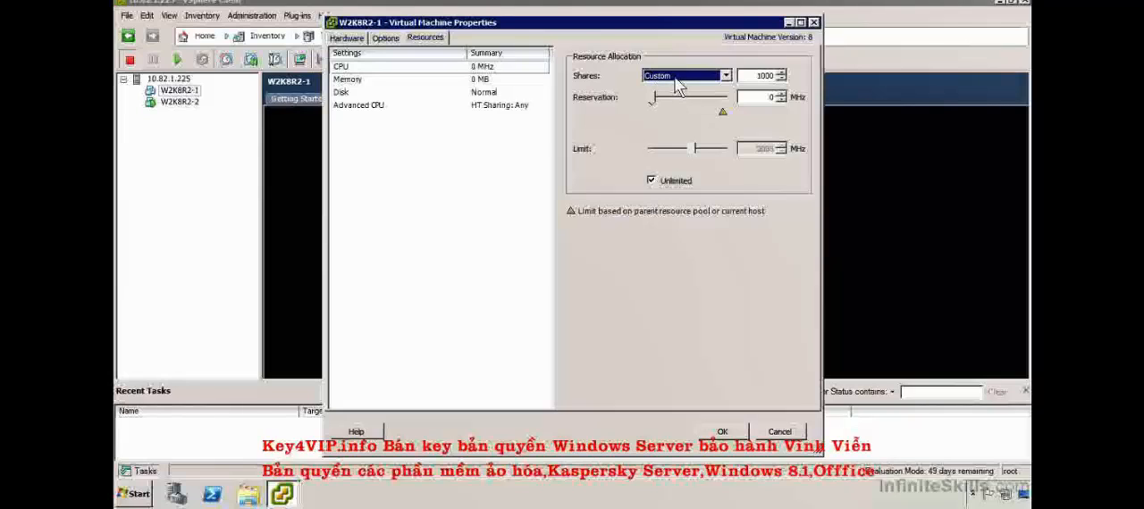
{"action": "left_click", "coordinate": [676, 77]}
{"action": "left_click", "coordinate": [669, 98]}
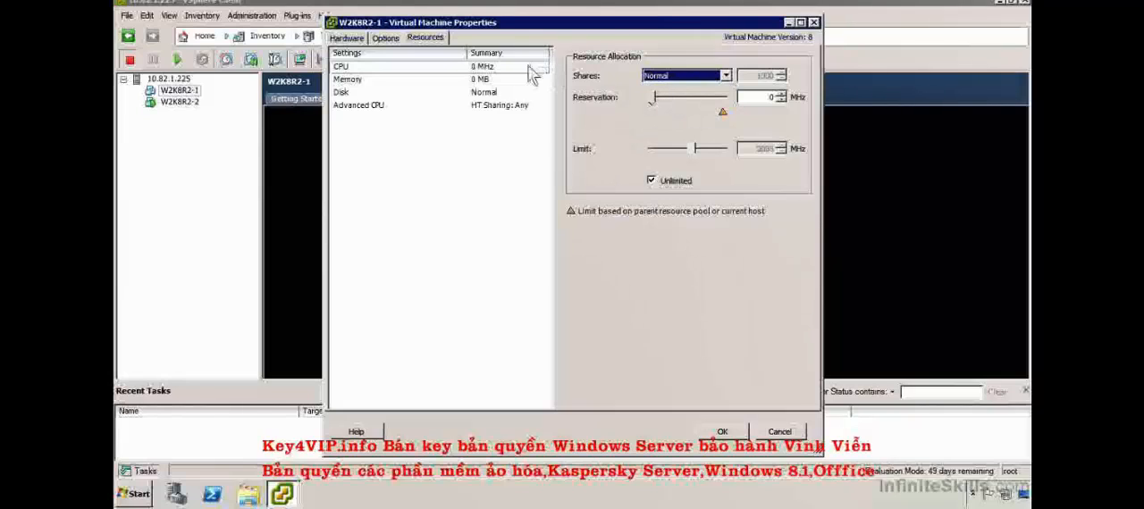
- Examine the memory resource allocation and the share levels available for the virtual hard disk, widening the Disk column to read its name
{"action": "left_click", "coordinate": [502, 80]}
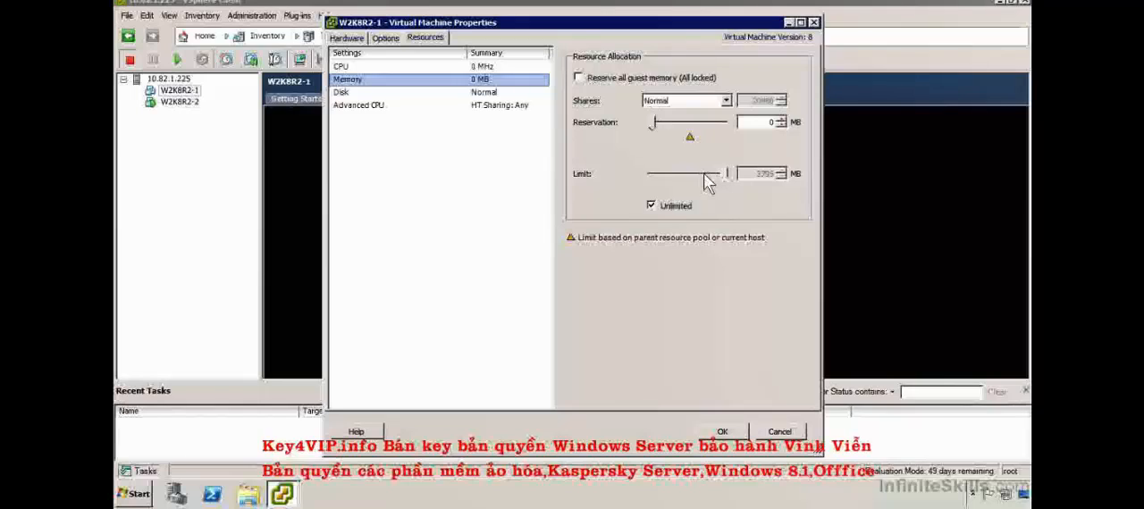
{"action": "left_click", "coordinate": [503, 93]}
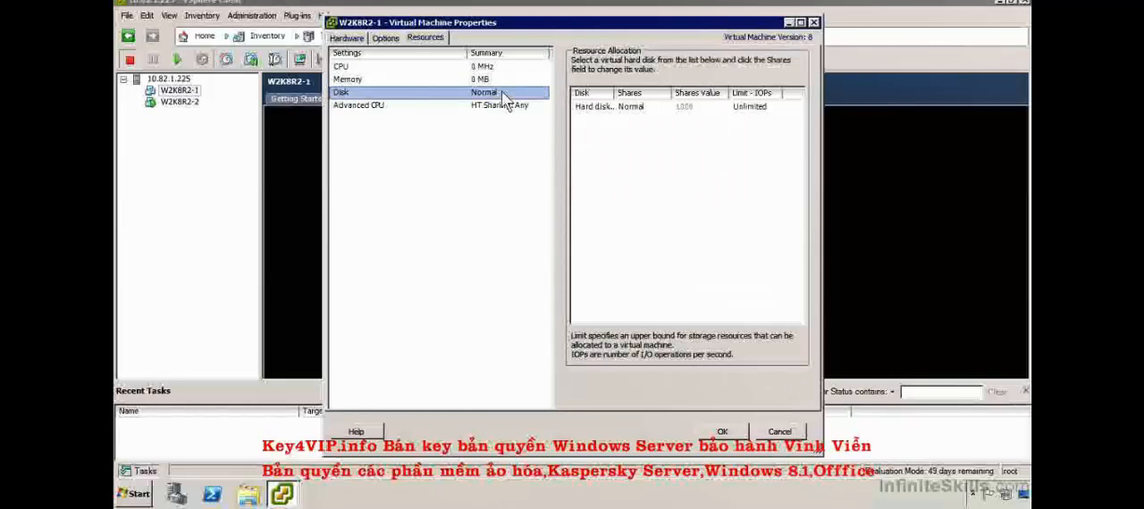
{"action": "left_click", "coordinate": [766, 111]}
{"action": "left_click", "coordinate": [657, 108]}
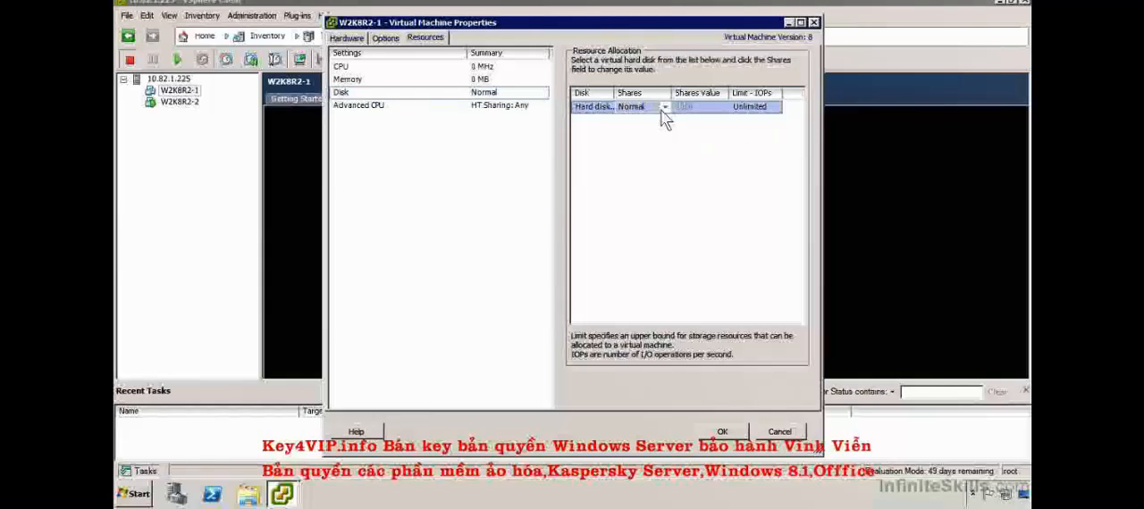
{"action": "left_click", "coordinate": [663, 107]}
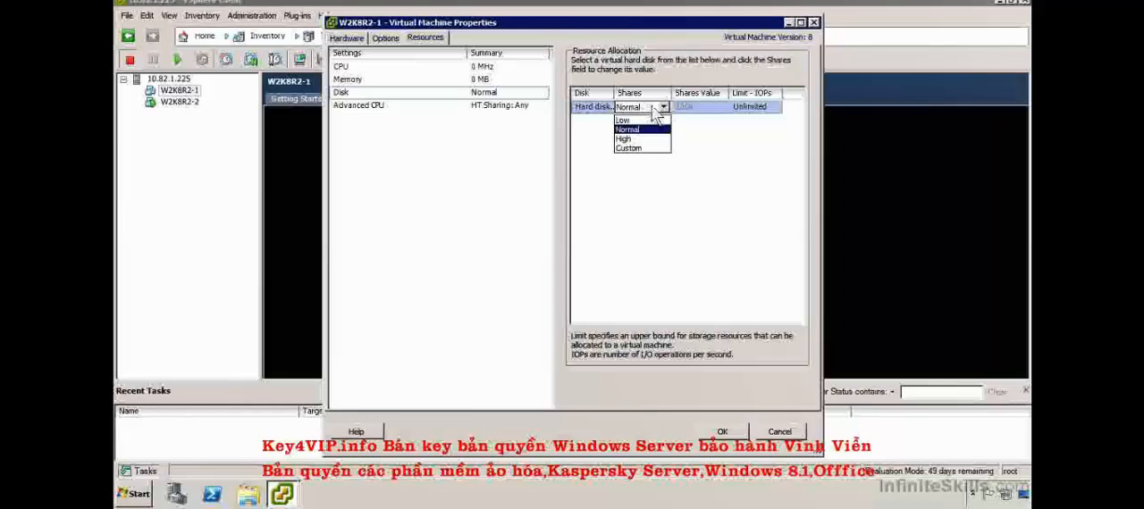
{"action": "left_click", "coordinate": [663, 108]}
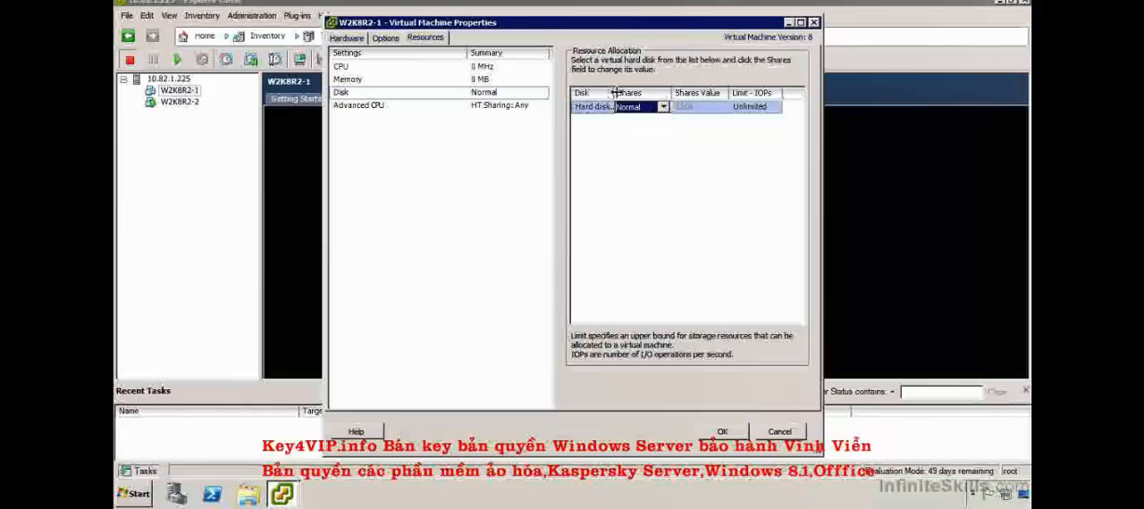
{"action": "left_click_drag", "start_coordinate": [615, 93], "coordinate": [673, 93]}
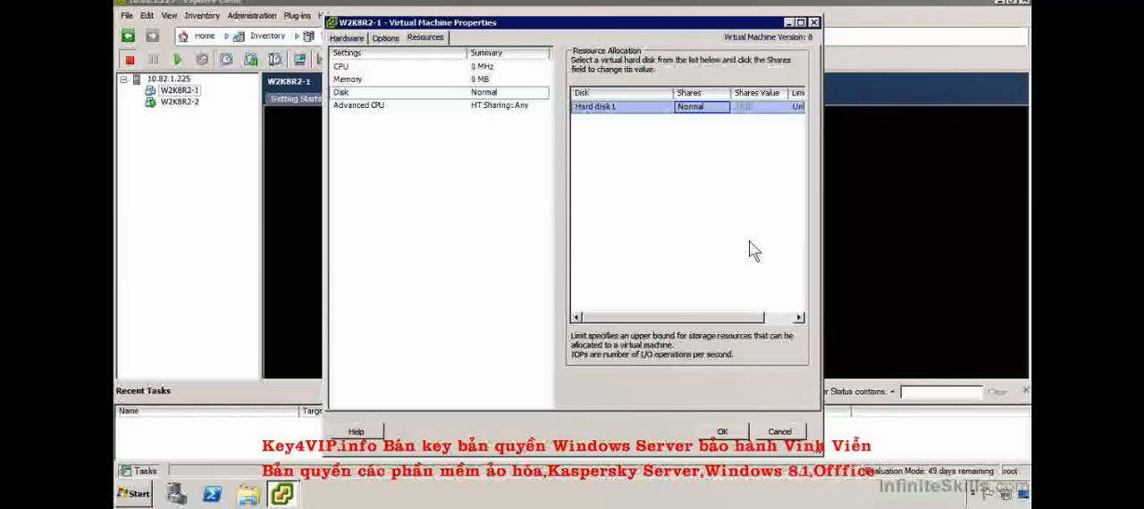
- Try the Internal hyperthreaded core sharing mode, switch back to Any, and close the virtual machine properties without saving
{"action": "left_click", "coordinate": [480, 105]}
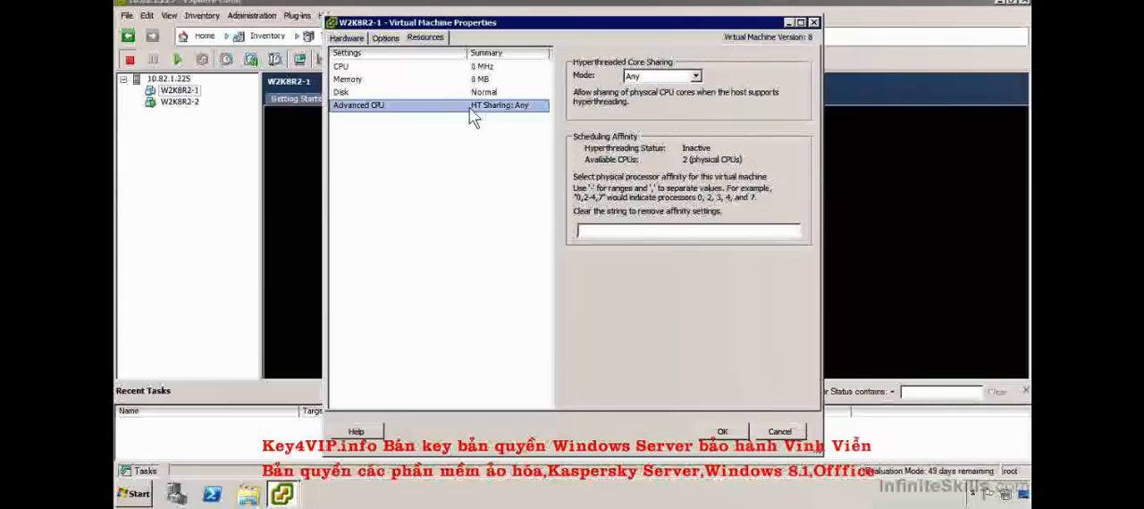
{"action": "left_click", "coordinate": [660, 77]}
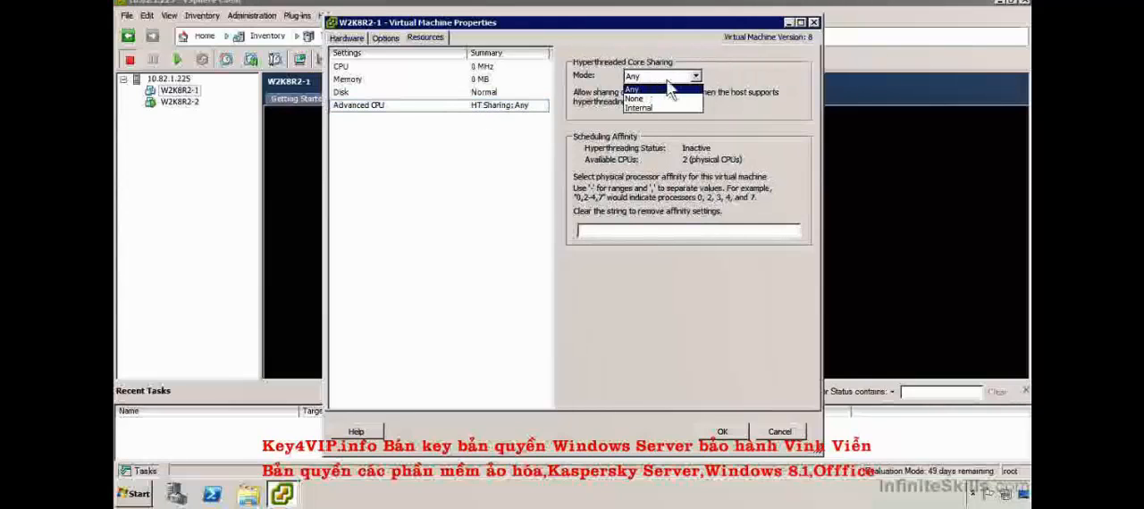
{"action": "left_click", "coordinate": [672, 88]}
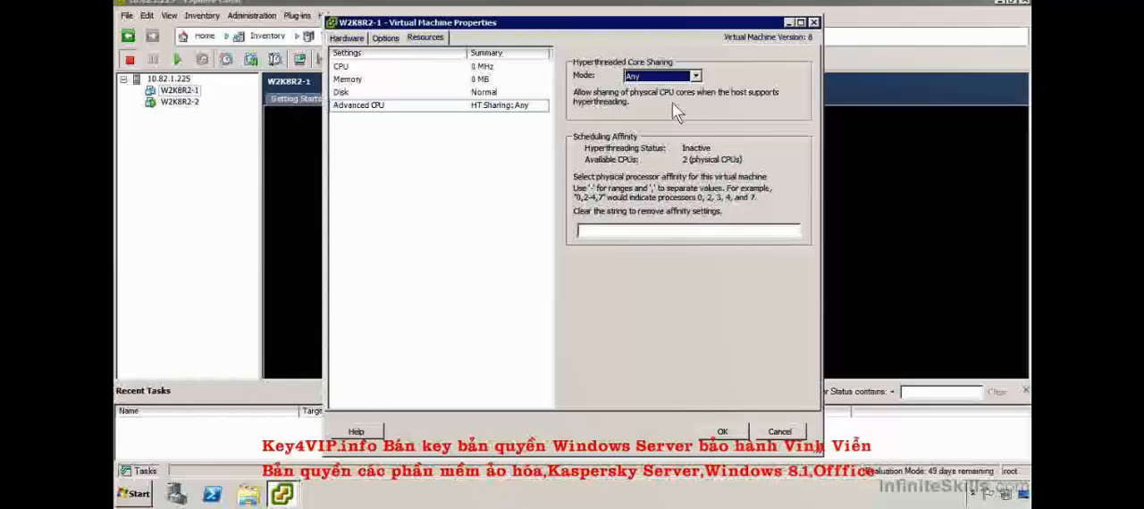
{"action": "left_click", "coordinate": [666, 77]}
{"action": "left_click", "coordinate": [656, 108]}
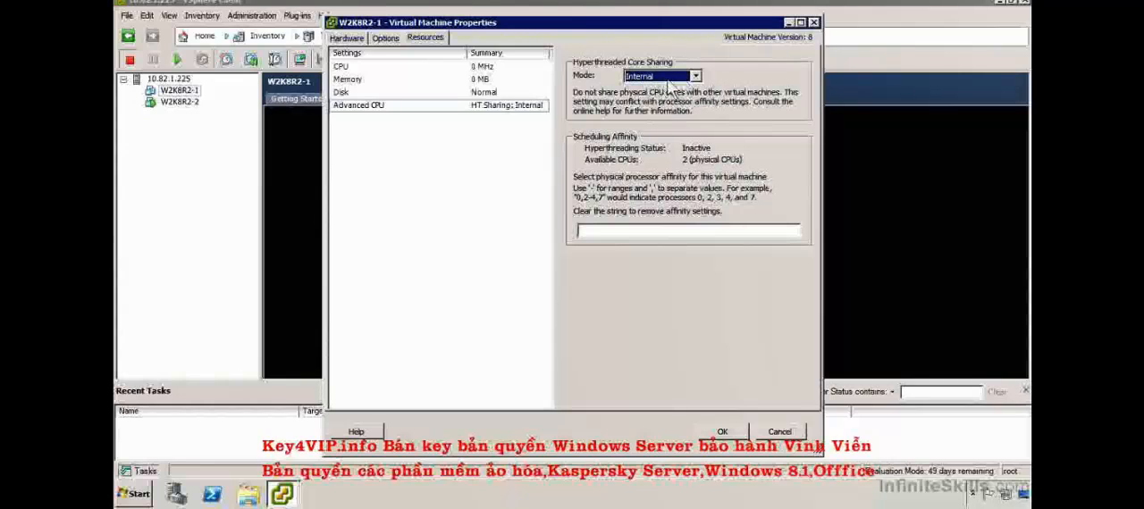
{"action": "left_click", "coordinate": [641, 81]}
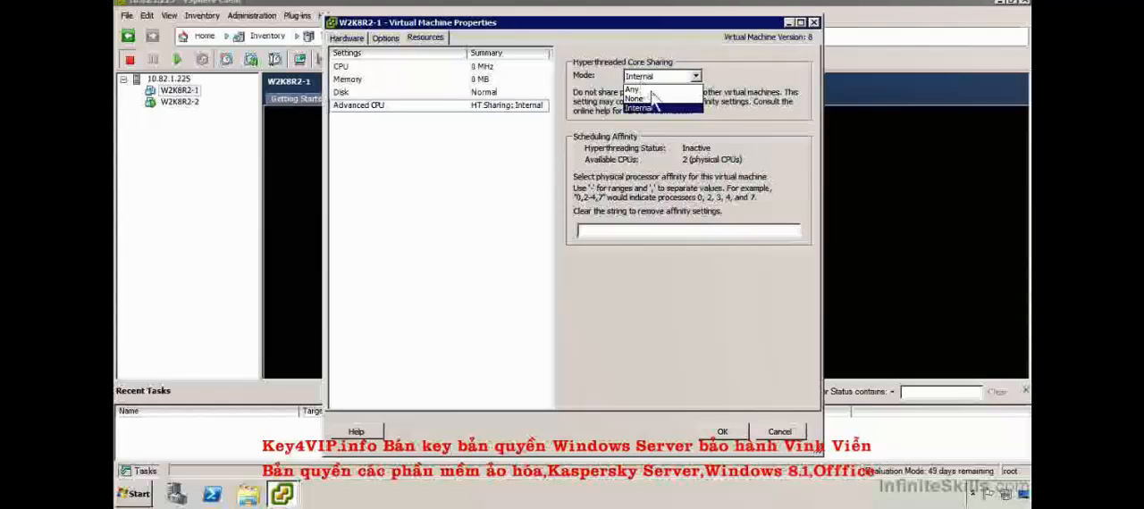
{"action": "left_click", "coordinate": [645, 88]}
{"action": "left_click", "coordinate": [683, 229]}
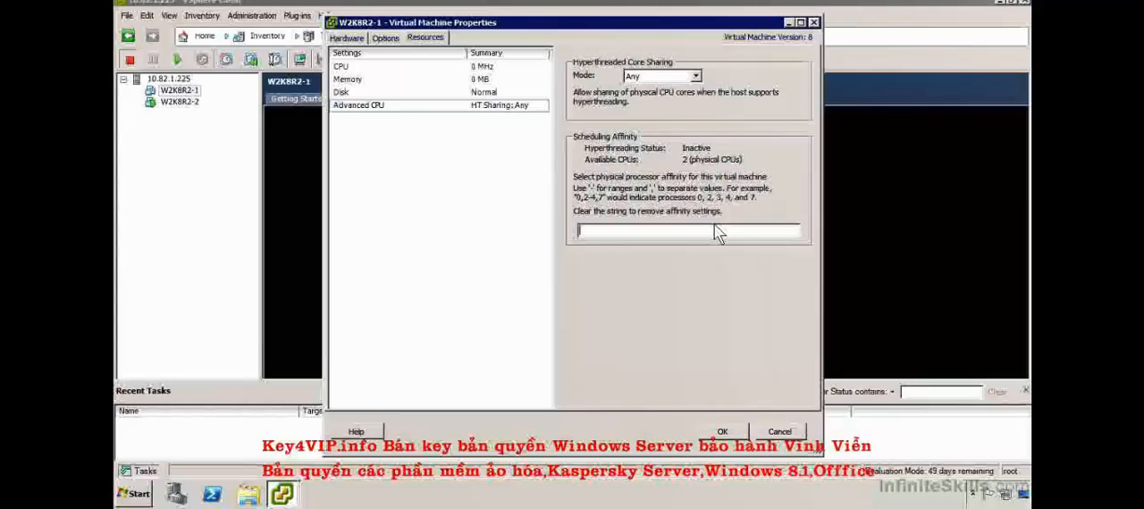
{"action": "left_click", "coordinate": [780, 432]}
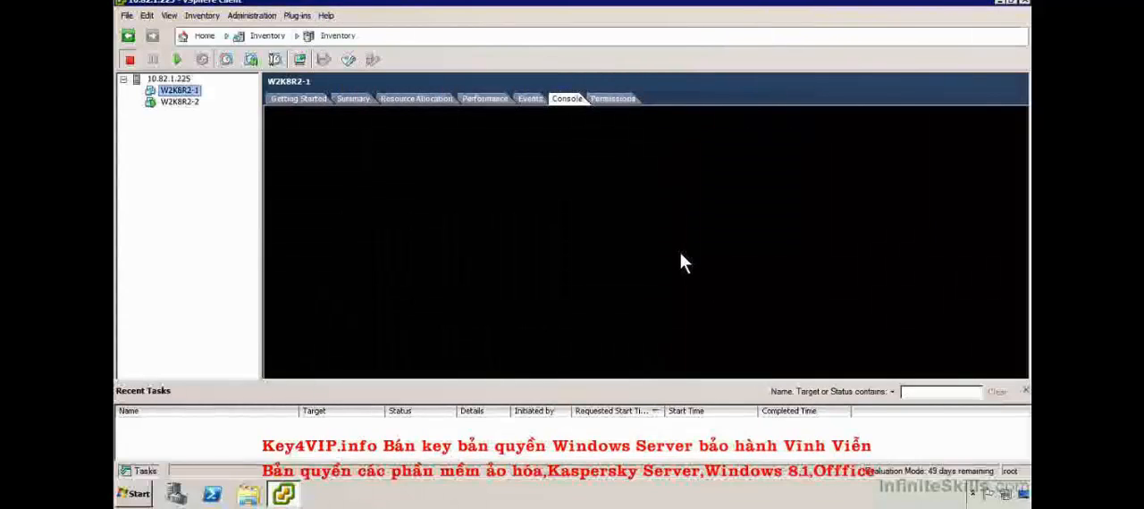